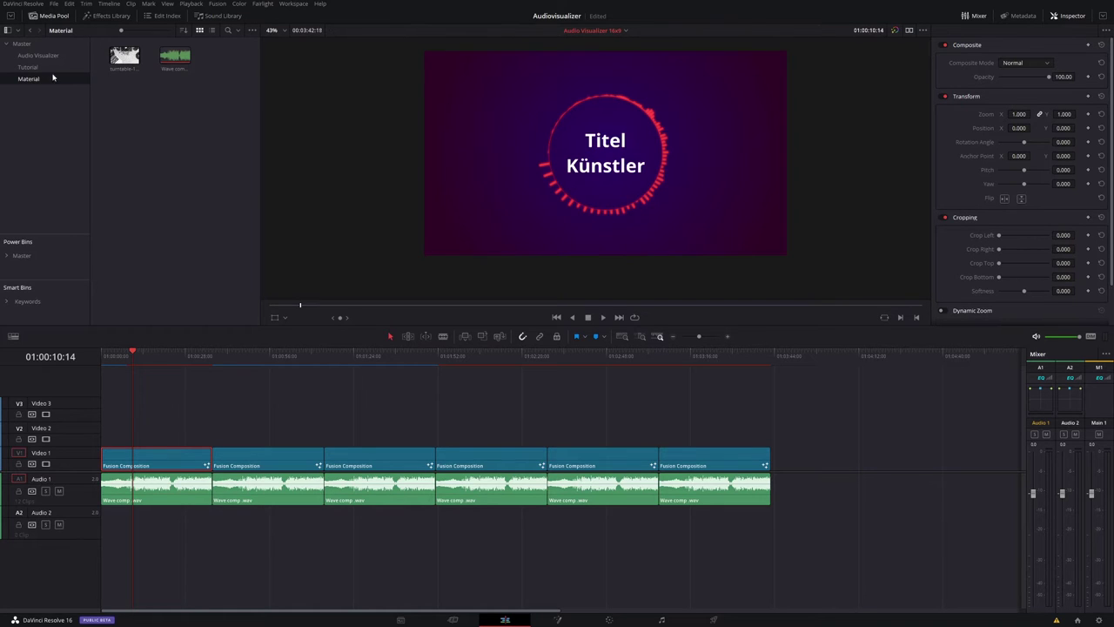
Step: Open the second timeline stored in the Audio Visualizer bin
{"action": "left_click", "coordinate": [39, 54]}
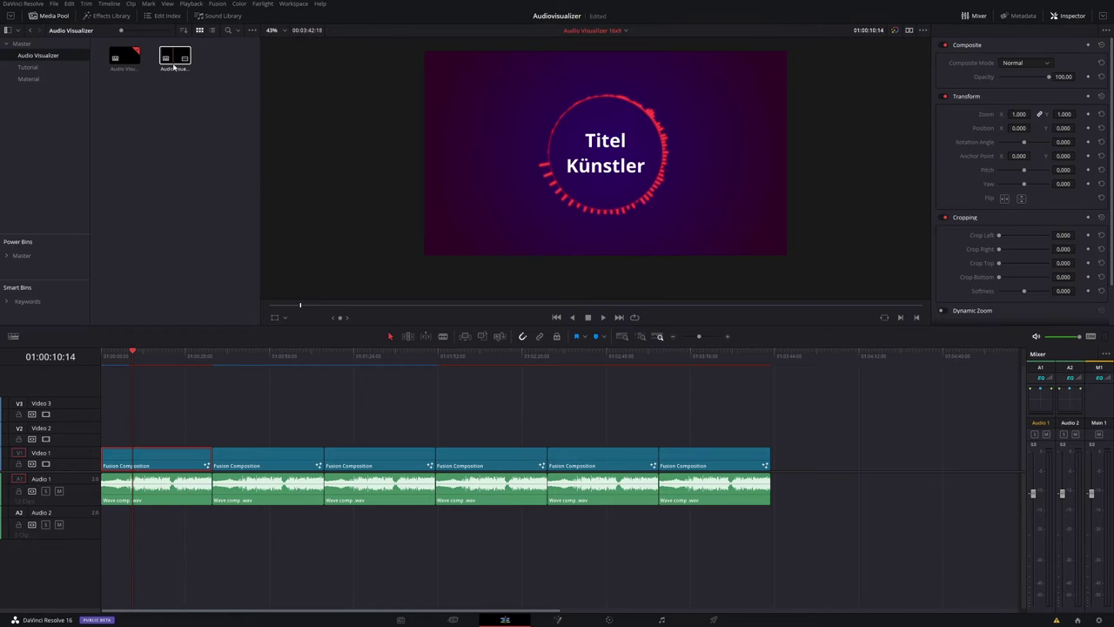
{"action": "left_click", "coordinate": [174, 64]}
{"action": "double_click", "coordinate": [174, 65]}
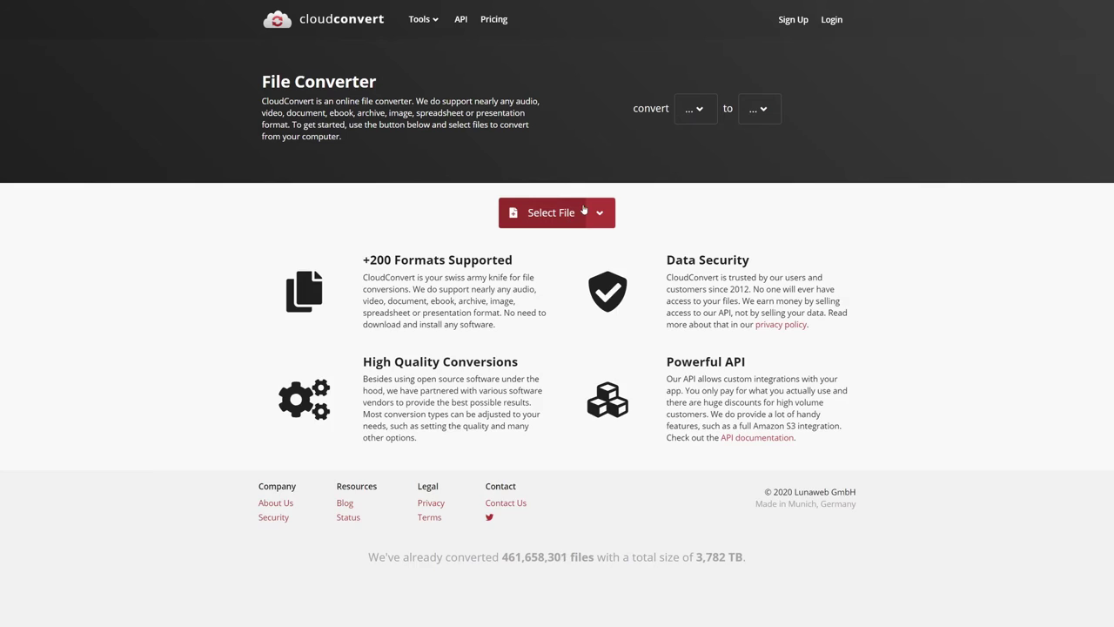
Step: Switch to CloudConvert, add Barber 120 BPM.mp3 from the file explorer and choose WAV as its target format
{"action": "key", "text": "alt+Tab"}
{"action": "left_click", "coordinate": [418, 332]}
{"action": "left_click_drag", "start_coordinate": [418, 333], "coordinate": [551, 197]}
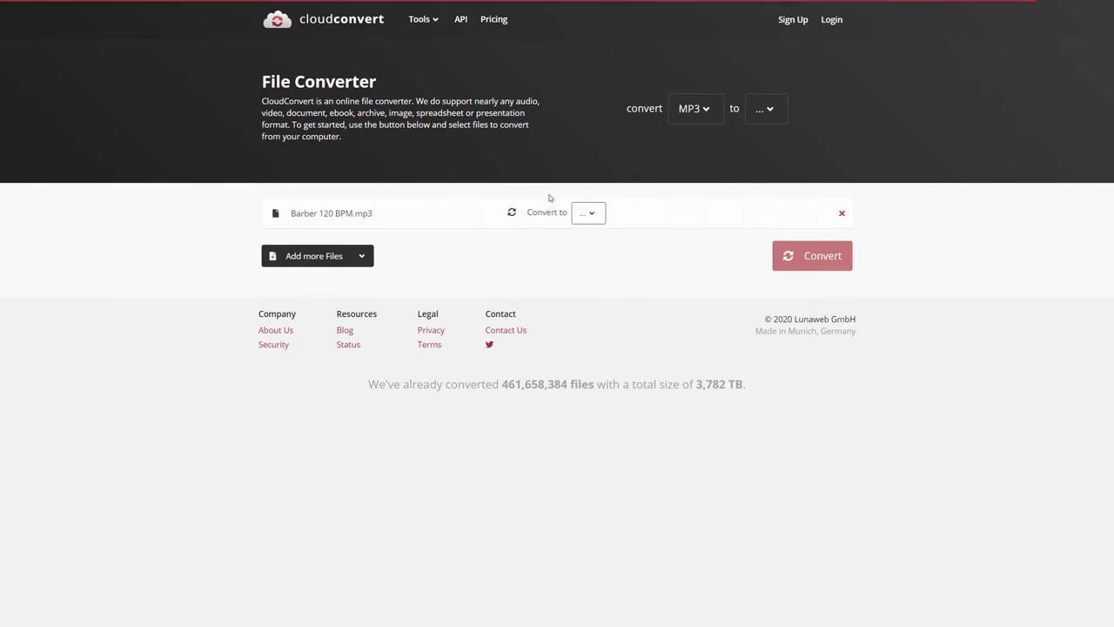
{"action": "left_click", "coordinate": [589, 202]}
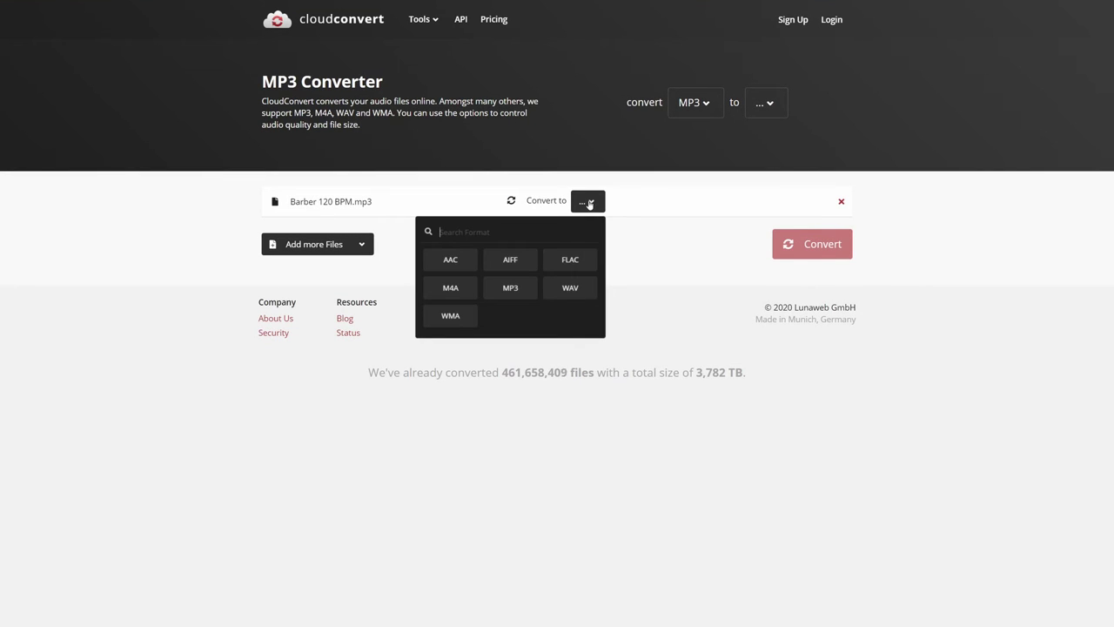
{"action": "left_click", "coordinate": [572, 288]}
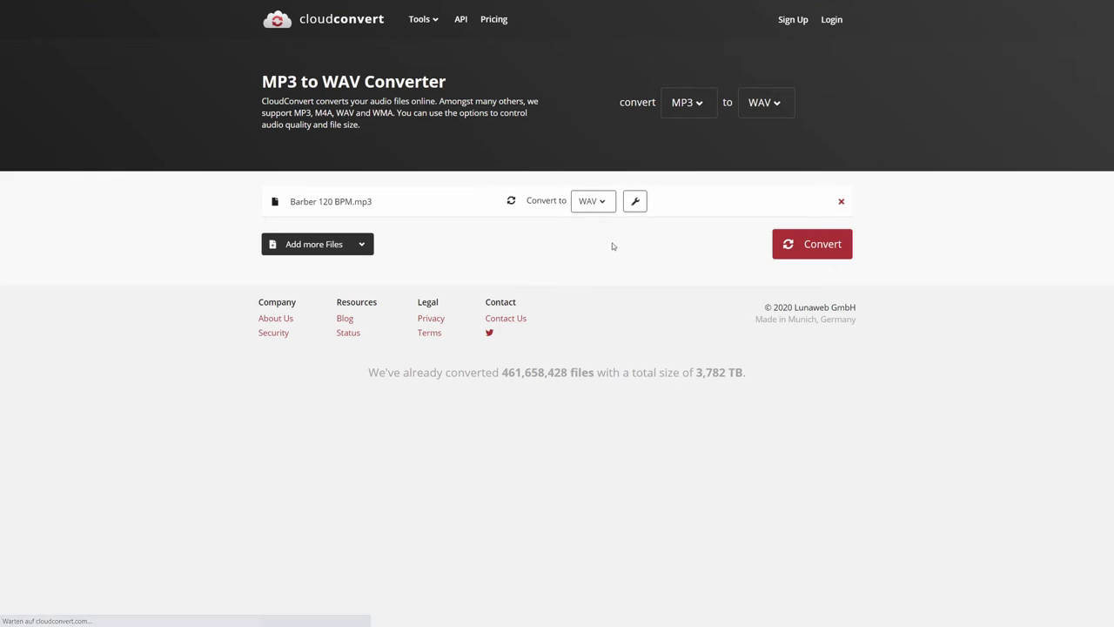
Step: Set the audio bitrate to 64 in the WAV conversion options and accept them
{"action": "left_click", "coordinate": [636, 202]}
{"action": "left_click", "coordinate": [609, 68]}
{"action": "key", "text": "ctrl+a"}
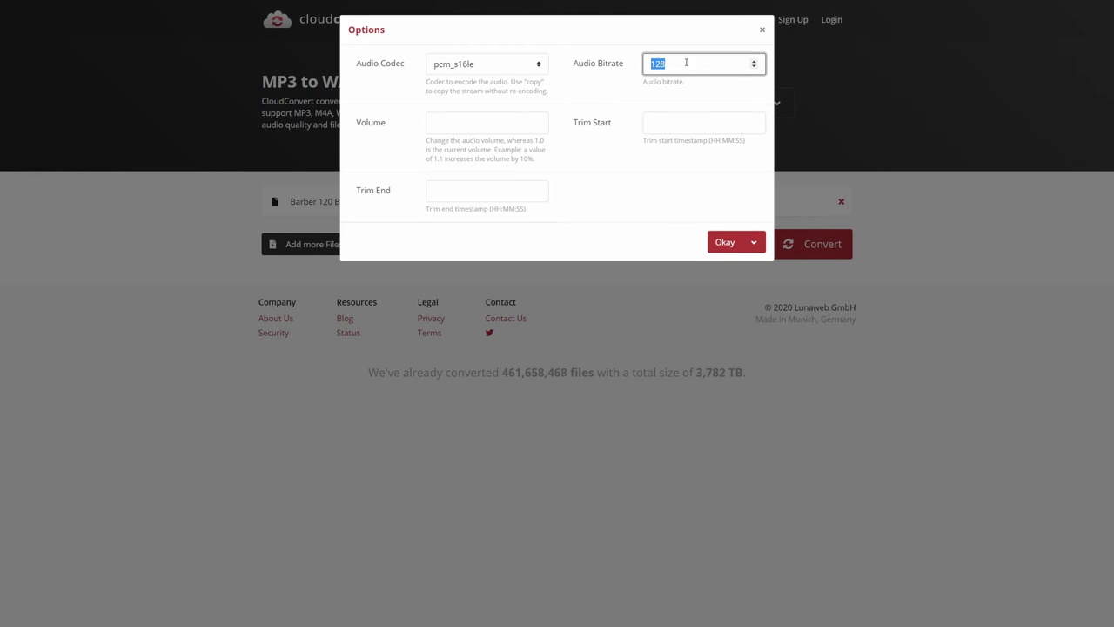
{"action": "type", "text": "64"}
{"action": "key", "text": "ctrl+a"}
{"action": "key", "text": "Return"}
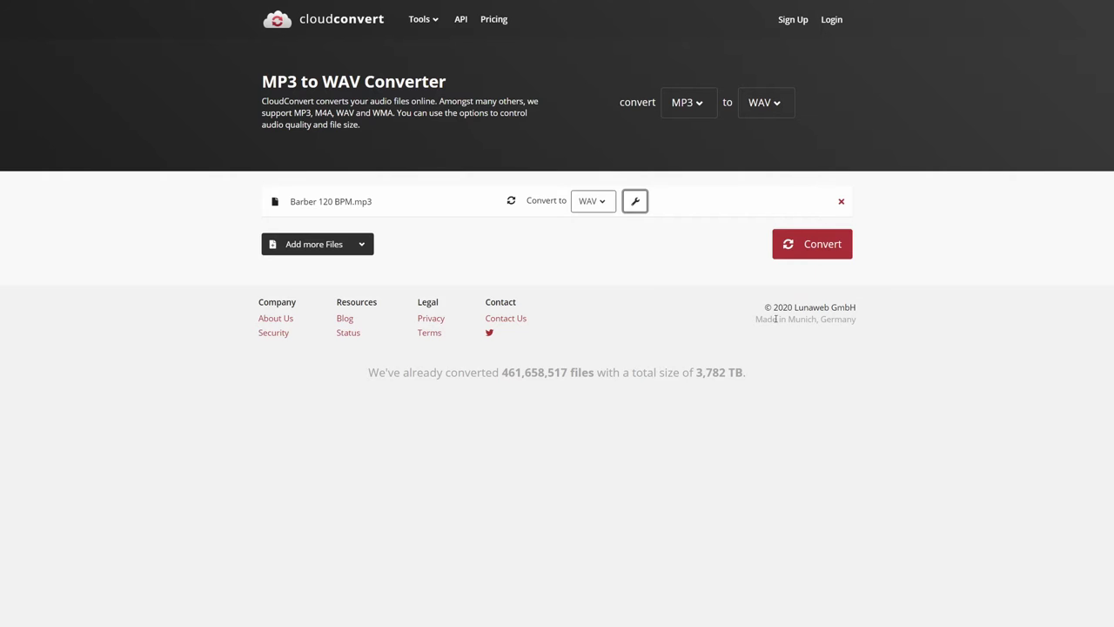
Step: Convert the MP3 to WAV and download the resulting file
{"action": "left_click", "coordinate": [813, 244]}
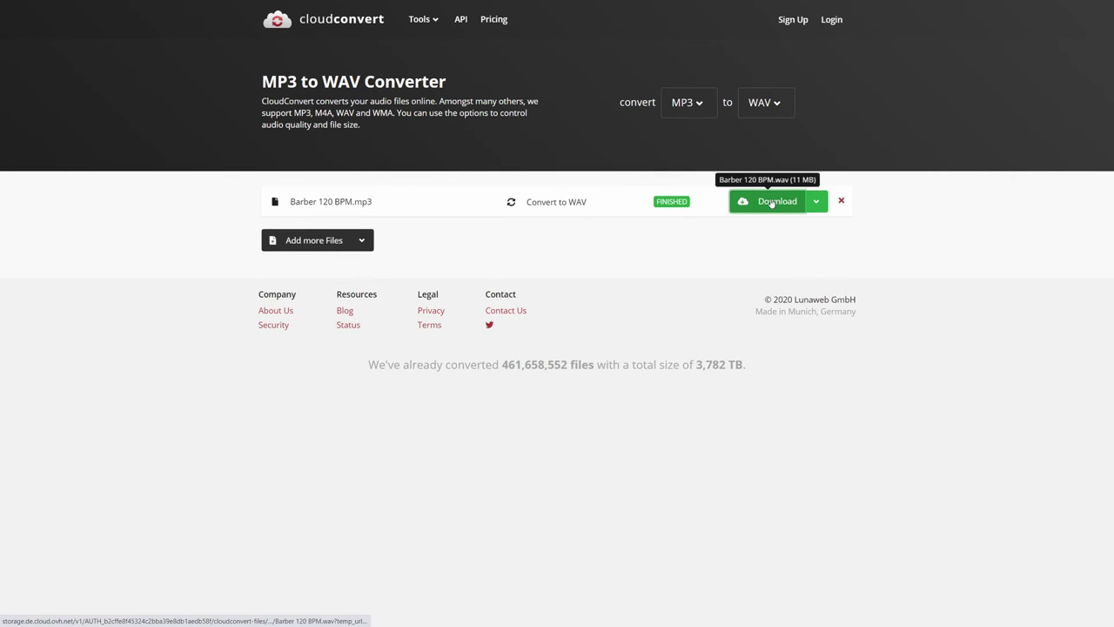
{"action": "left_click", "coordinate": [772, 201]}
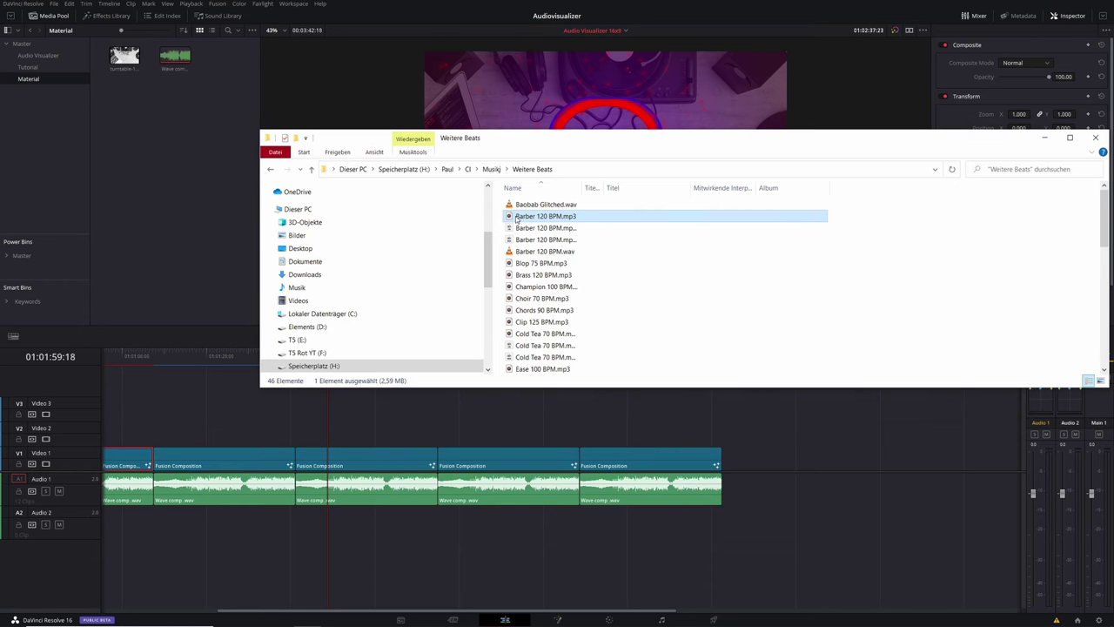
Step: Replace the Wave comp audio under the Fusion composition at the playhead with Barber 120 BPM.mp3, moving the following clips out of the way
{"action": "left_click_drag", "start_coordinate": [552, 220], "coordinate": [296, 519]}
{"action": "left_click_drag", "start_coordinate": [493, 410], "coordinate": [667, 498]}
{"action": "left_click_drag", "start_coordinate": [494, 463], "coordinate": [641, 464]}
{"action": "left_click_drag", "start_coordinate": [453, 515], "coordinate": [421, 495]}
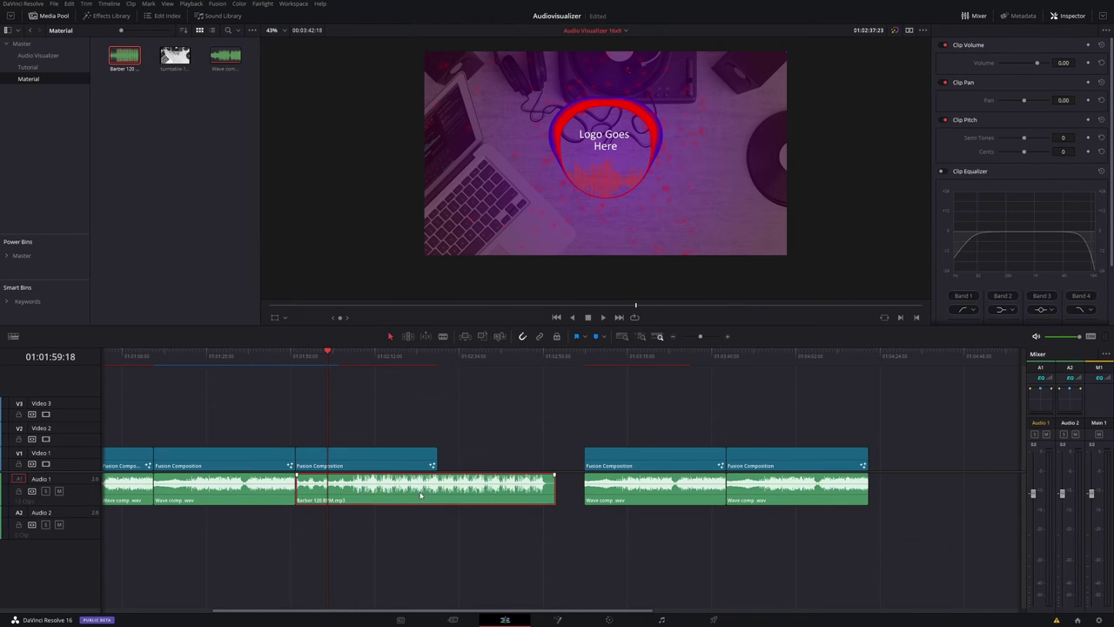
Step: Save the project and extend the Fusion composition above the Barber audio to match that clip's end
{"action": "key", "text": "ctrl+s"}
{"action": "left_click_drag", "start_coordinate": [437, 455], "coordinate": [555, 459]}
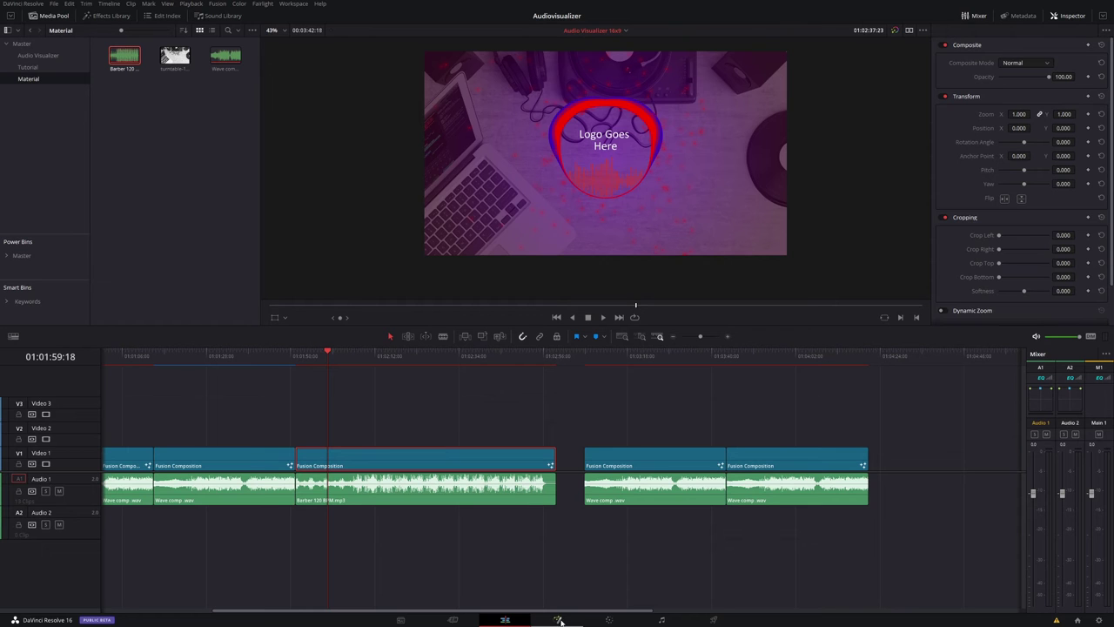
Step: Open the composition in Fusion and load Barber 120 BPM.wav as the wave file of the AudioWaveform3 node
{"action": "left_click", "coordinate": [559, 620]}
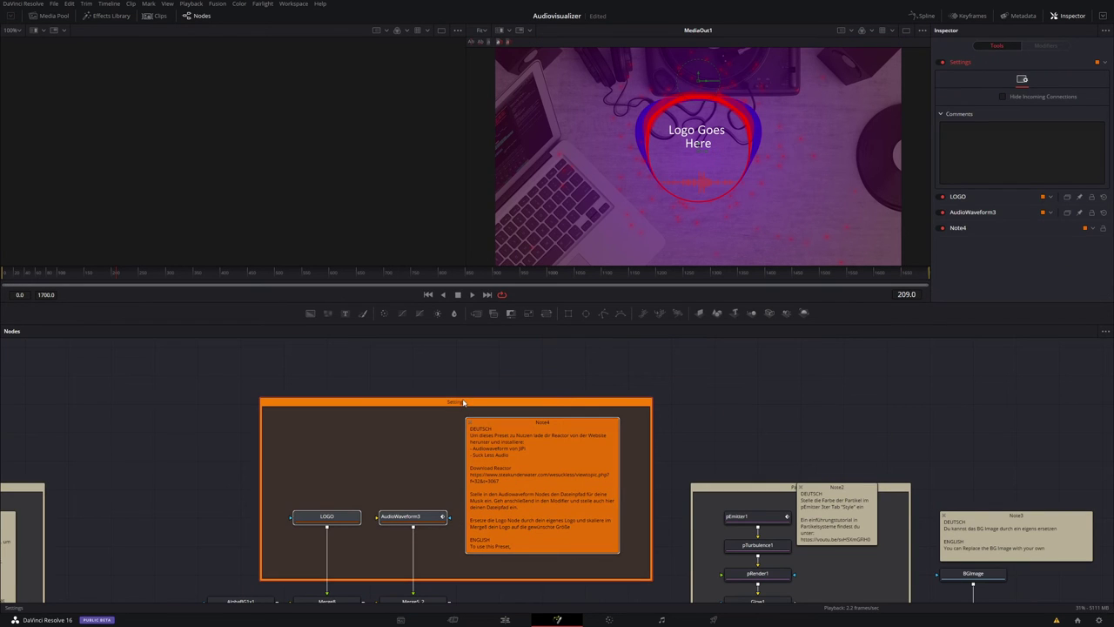
{"action": "left_click", "coordinate": [412, 520]}
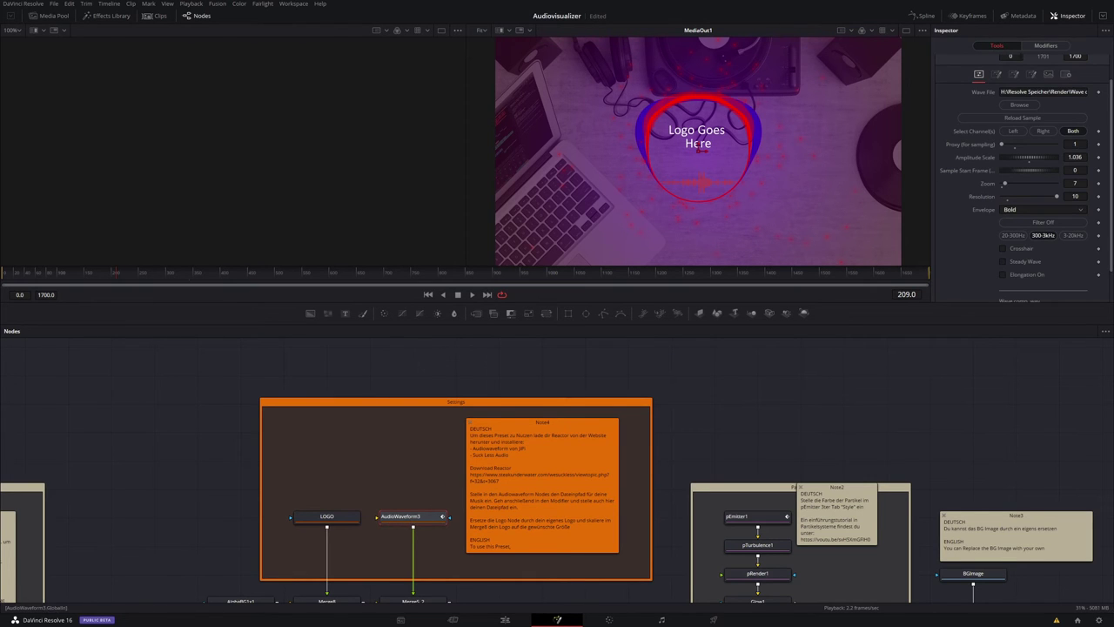
{"action": "left_click", "coordinate": [1018, 106]}
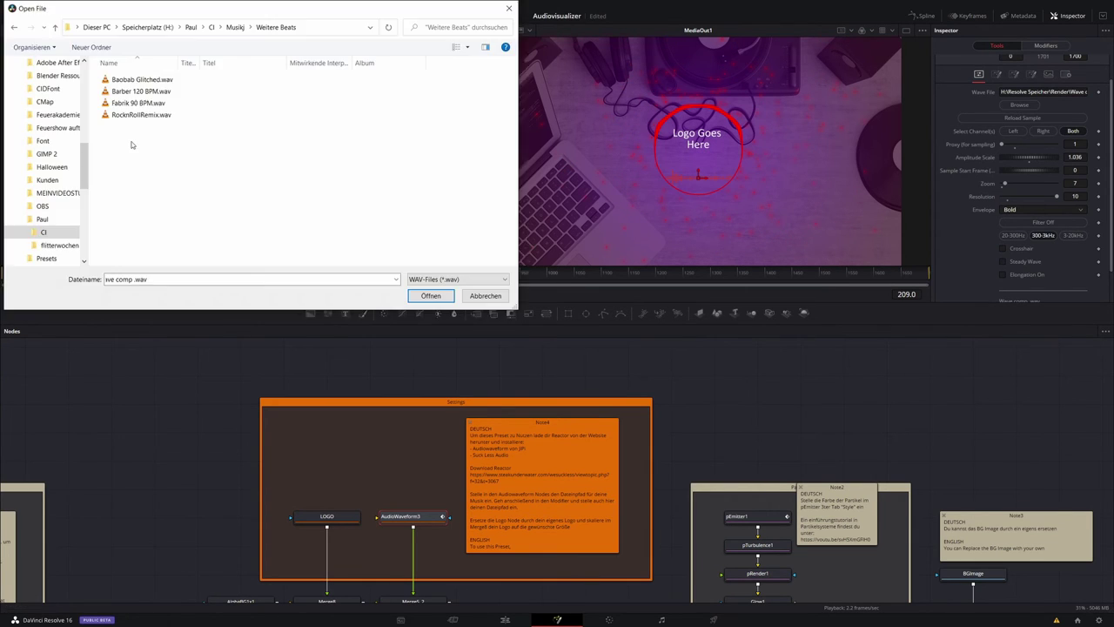
{"action": "left_click", "coordinate": [184, 91]}
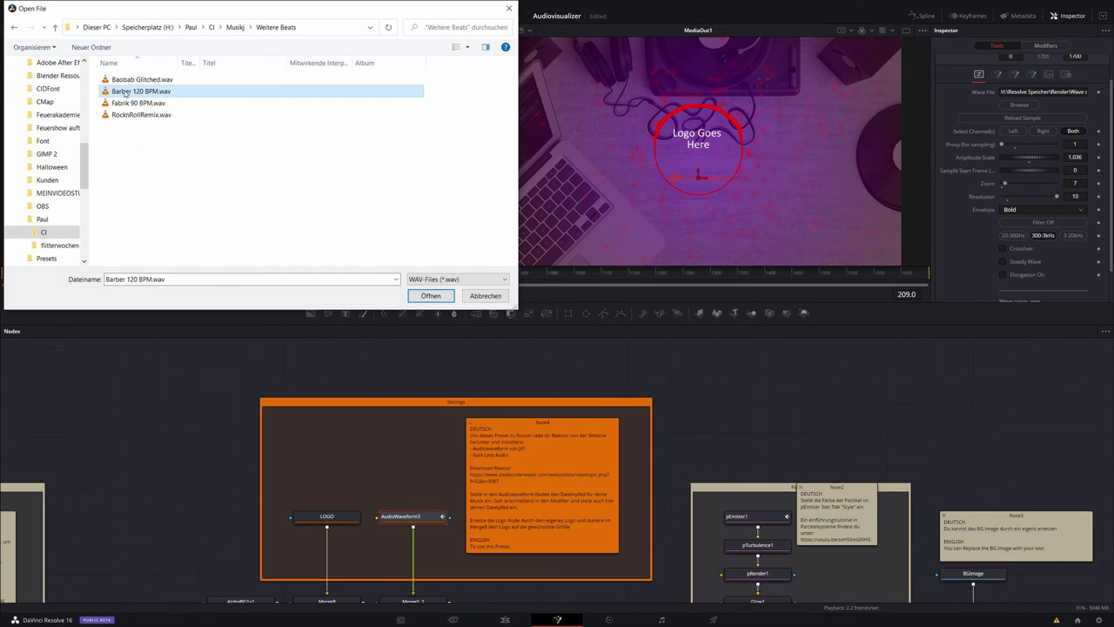
{"action": "left_click", "coordinate": [431, 296]}
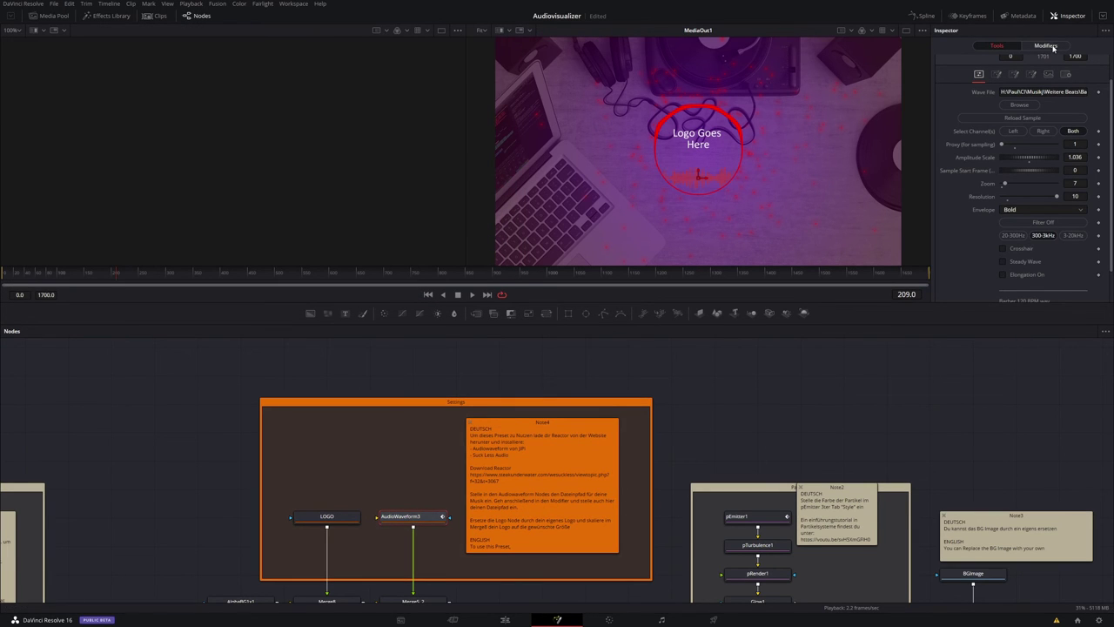
Step: Load Barber 120 BPM.wav from the Weitere Beats folder as the wave file of the AudioWAV3 modifier
{"action": "left_click", "coordinate": [1047, 45]}
{"action": "left_click", "coordinate": [976, 62]}
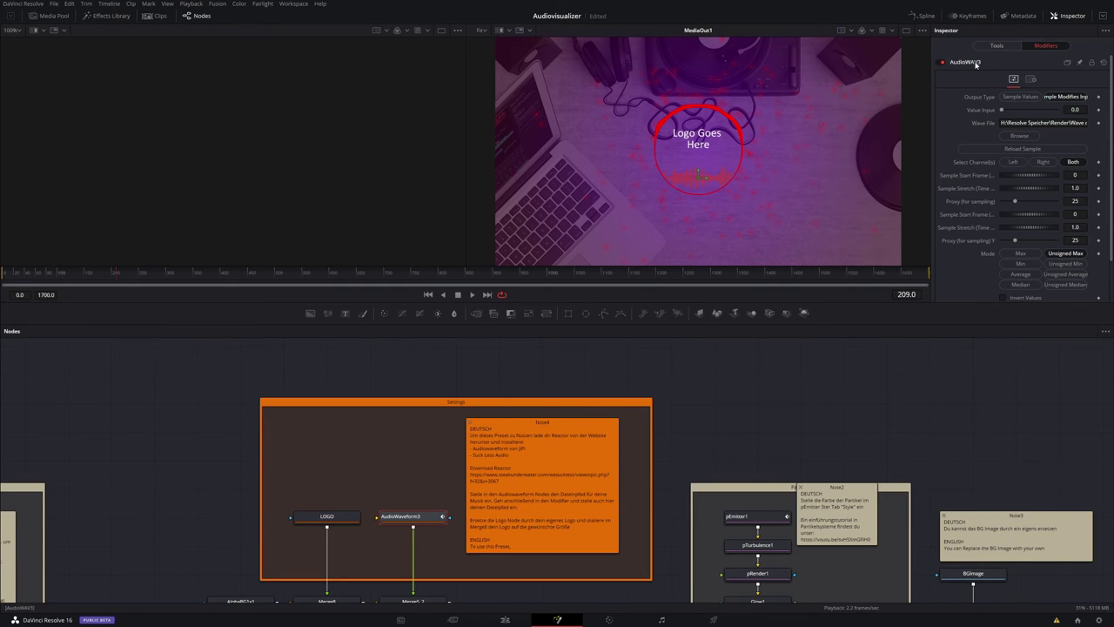
{"action": "left_click", "coordinate": [1029, 137]}
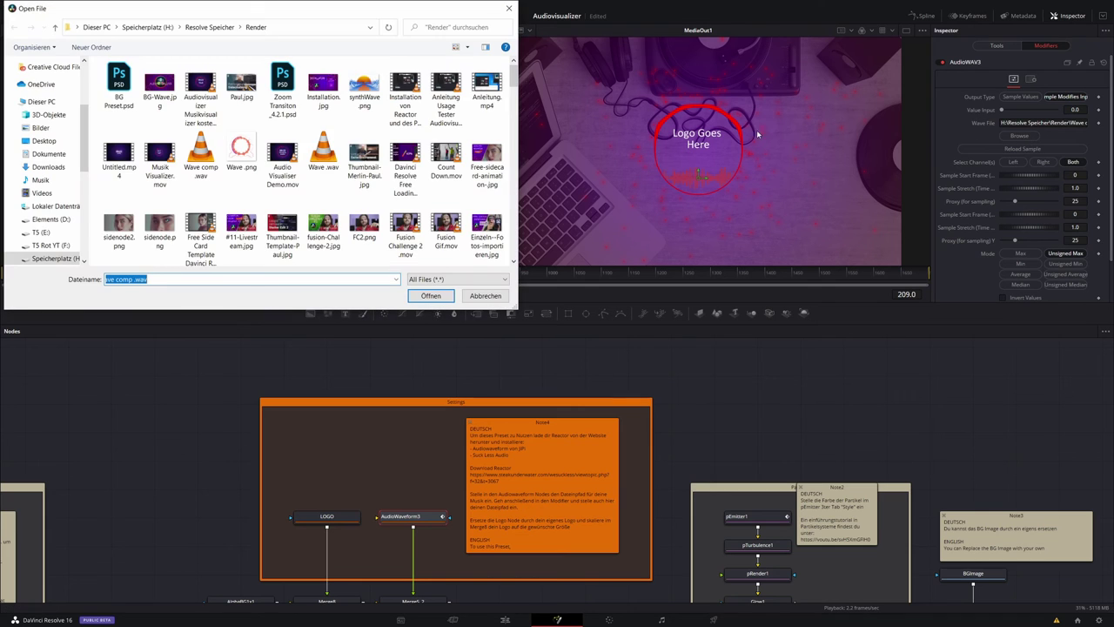
{"action": "left_click", "coordinate": [54, 259]}
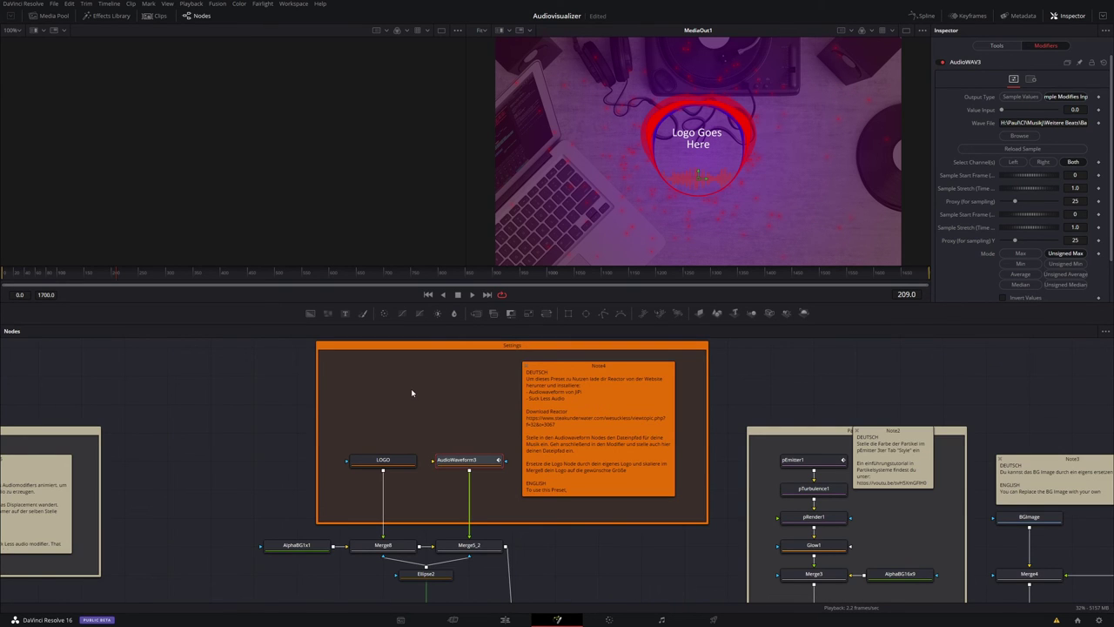
Step: Replace the LOGO text node feeding Merge8 with the image mein video studio logo weiß.png, moving the old node aside
{"action": "right_click", "coordinate": [385, 459]}
{"action": "key", "text": "Escape"}
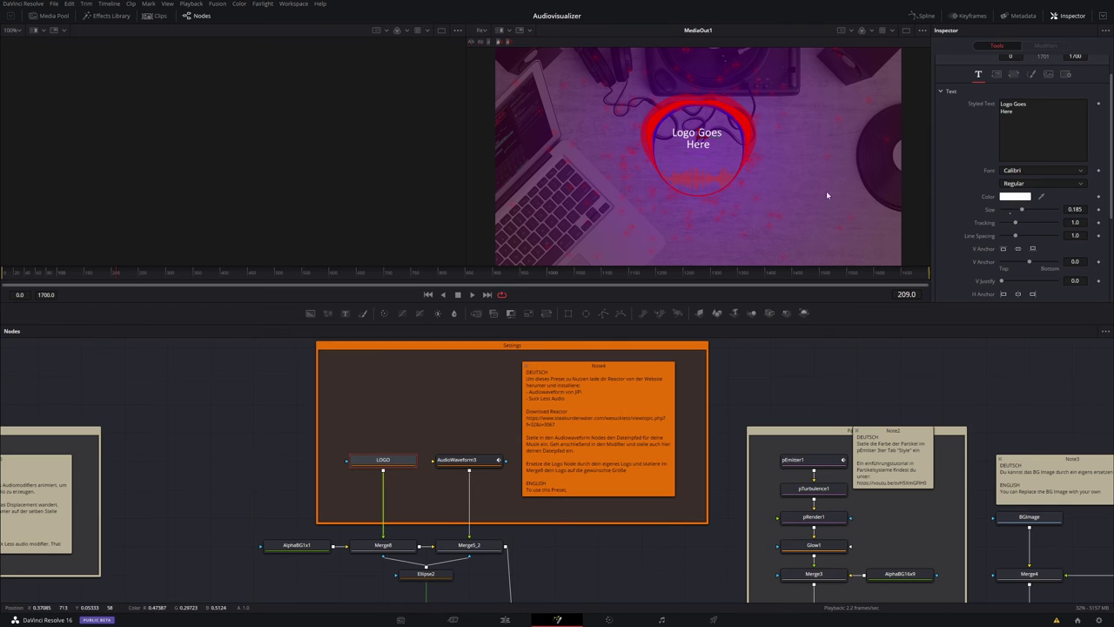
{"action": "left_click", "coordinate": [1040, 131]}
{"action": "key", "text": "ctrl+a"}
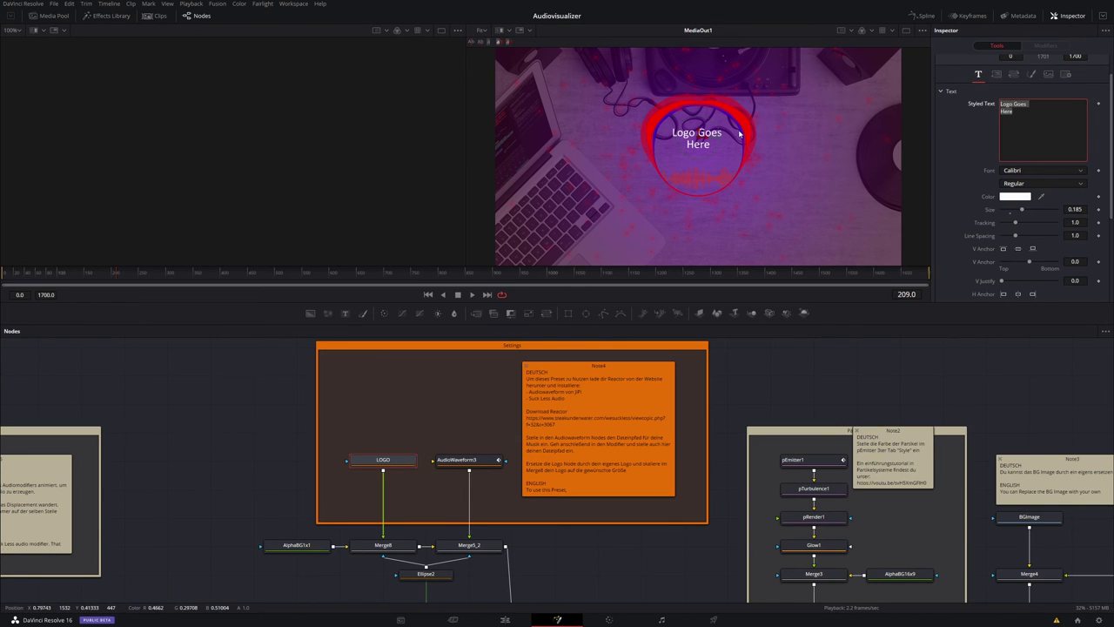
{"action": "left_click_drag", "start_coordinate": [380, 455], "coordinate": [383, 398]}
{"action": "key", "text": "alt+Tab"}
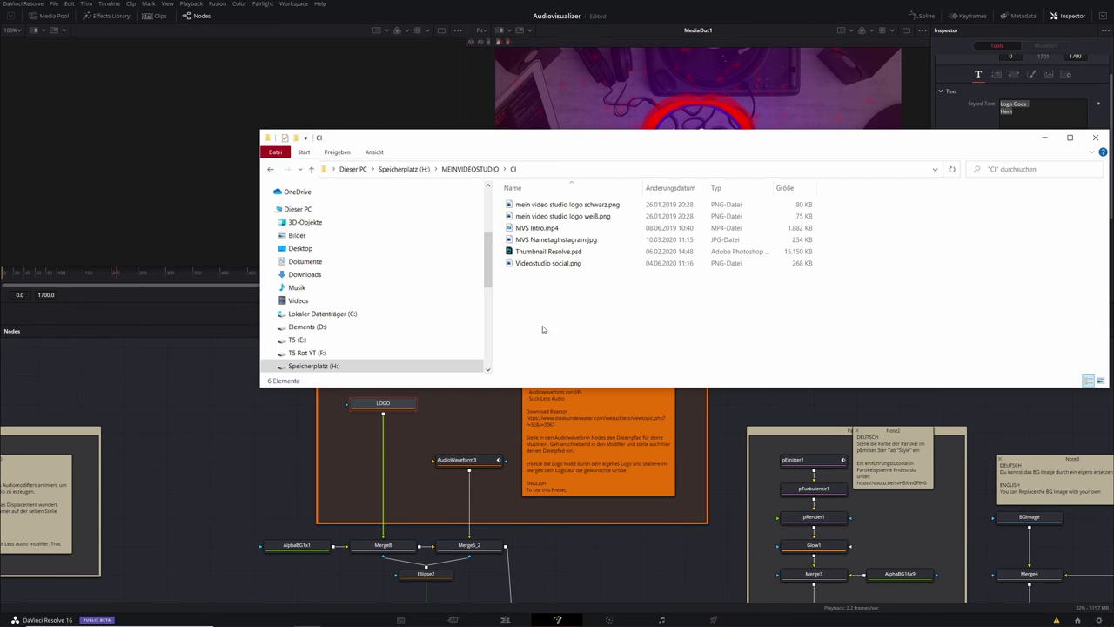
{"action": "left_click_drag", "start_coordinate": [560, 216], "coordinate": [383, 544]}
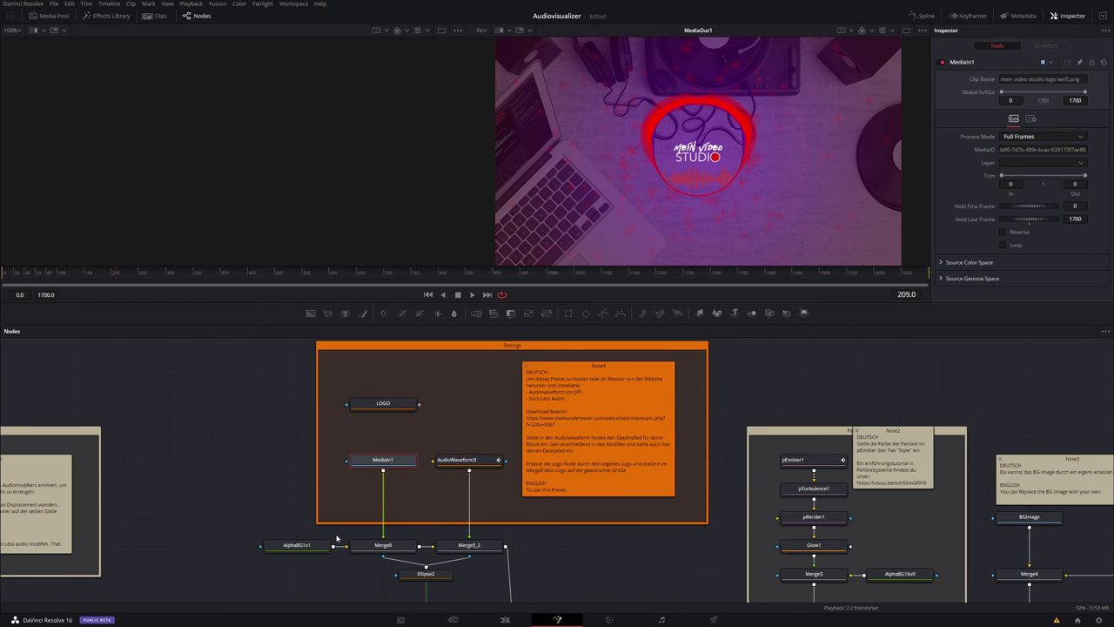
Step: Set the logo's size to 0.89 in Merge8 and shift it slightly upward to center it in the circle
{"action": "left_click", "coordinate": [383, 545]}
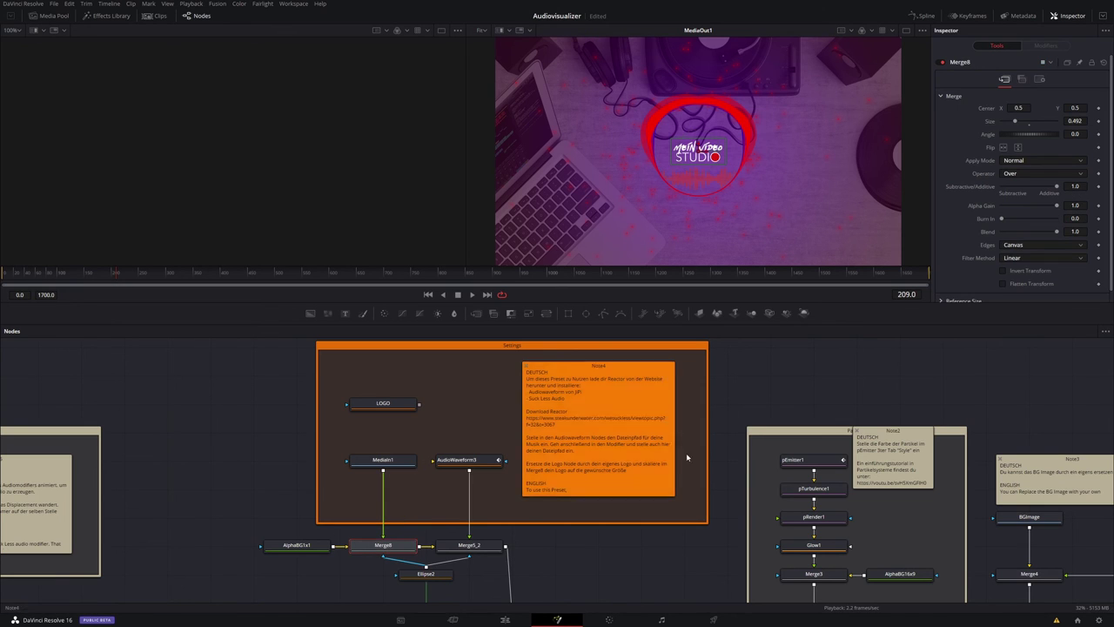
{"action": "left_click_drag", "start_coordinate": [1015, 121], "coordinate": [1028, 122]}
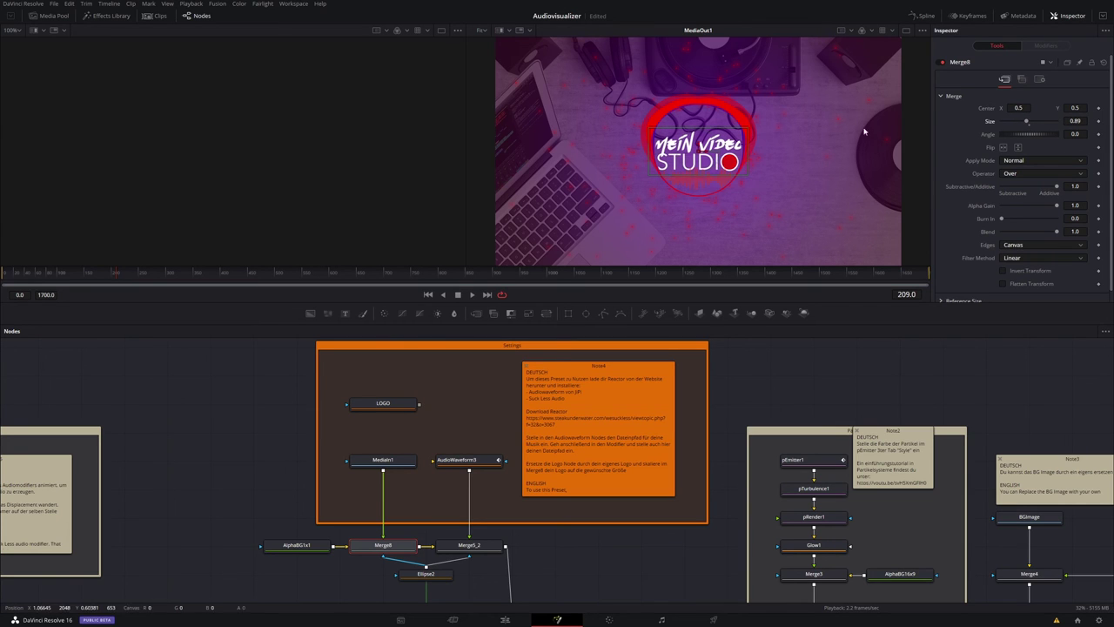
{"action": "left_click_drag", "start_coordinate": [703, 153], "coordinate": [701, 137]}
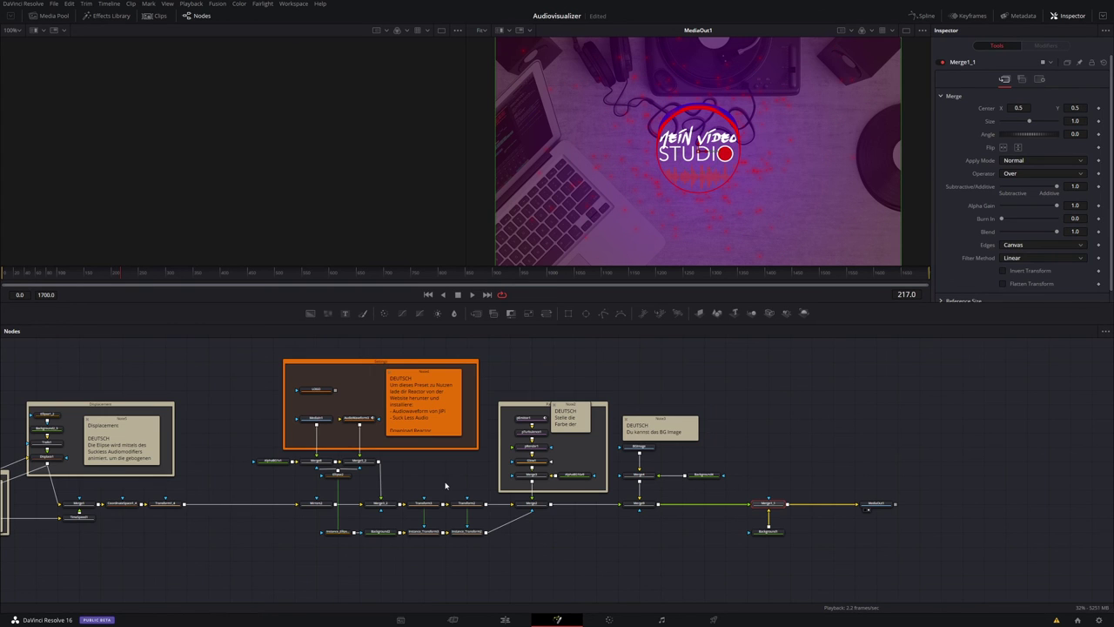
Step: On the Deliver page, set the render range's out point to 01:02:59:10 at the Barber clip's end and return to the in point
{"action": "left_click", "coordinate": [714, 621]}
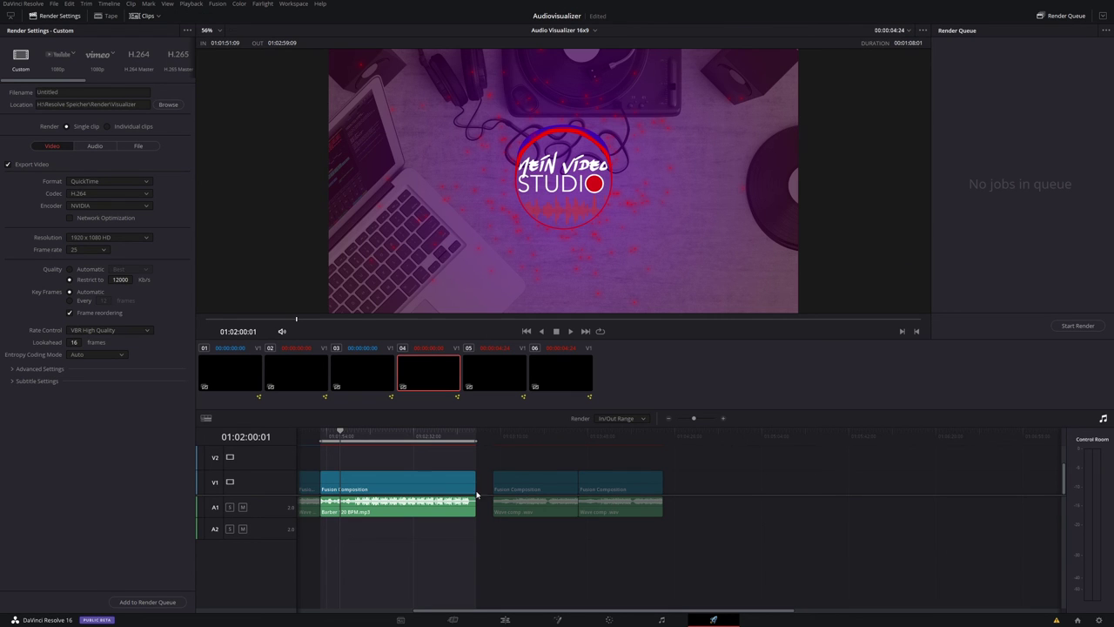
{"action": "left_click_drag", "start_coordinate": [341, 433], "coordinate": [328, 439]}
{"action": "left_click_drag", "start_coordinate": [396, 435], "coordinate": [473, 442]}
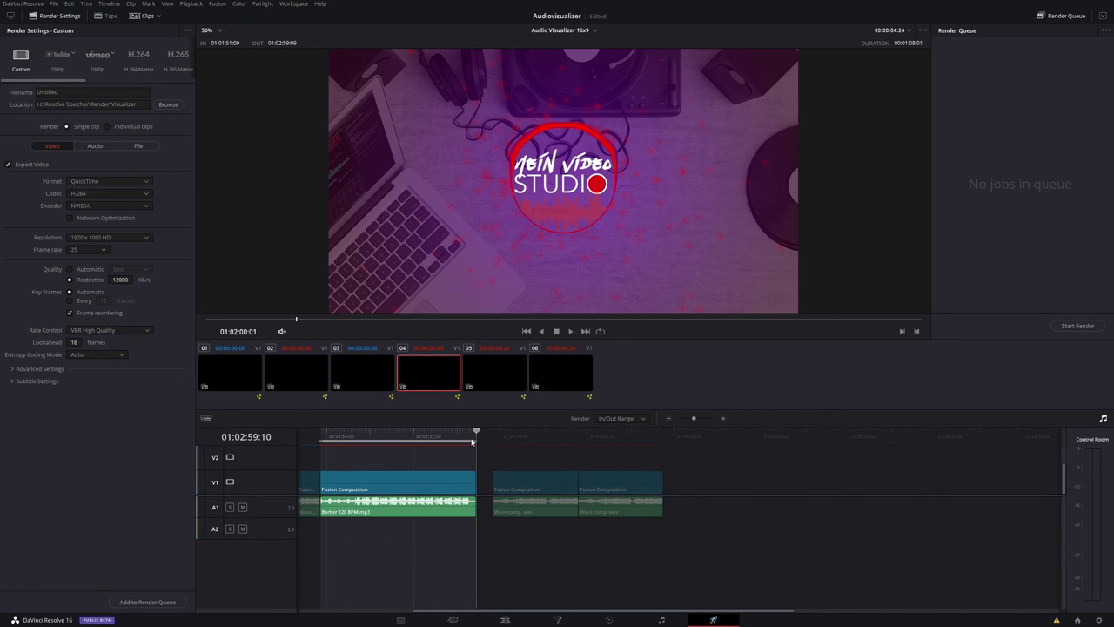
{"action": "key", "text": "o"}
{"action": "key", "text": "shift+i"}
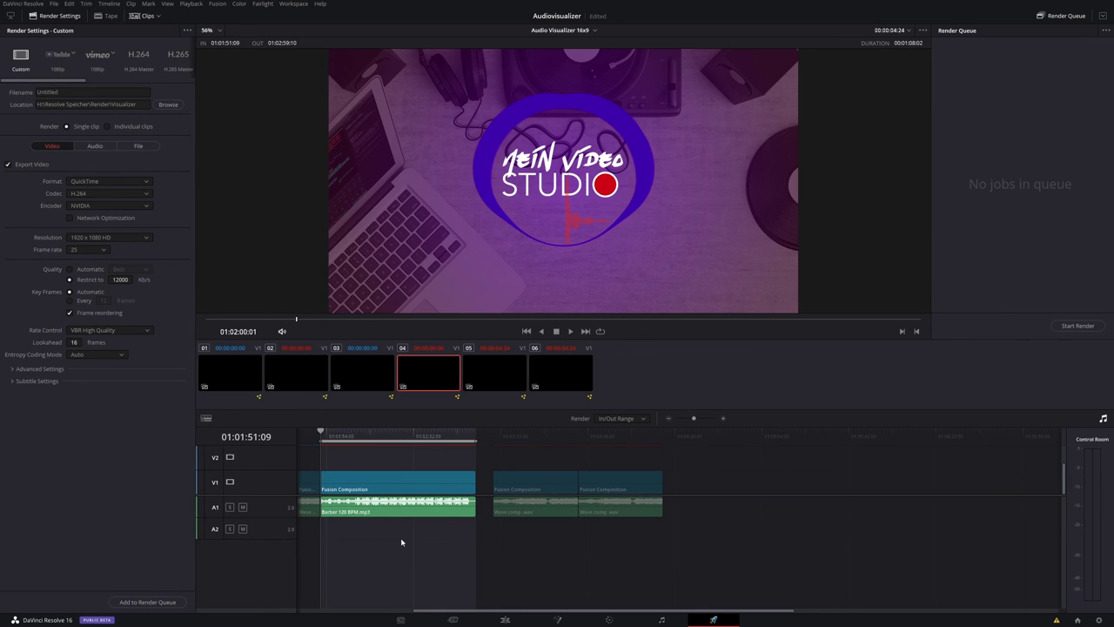
{"action": "left_click", "coordinate": [55, 89]}
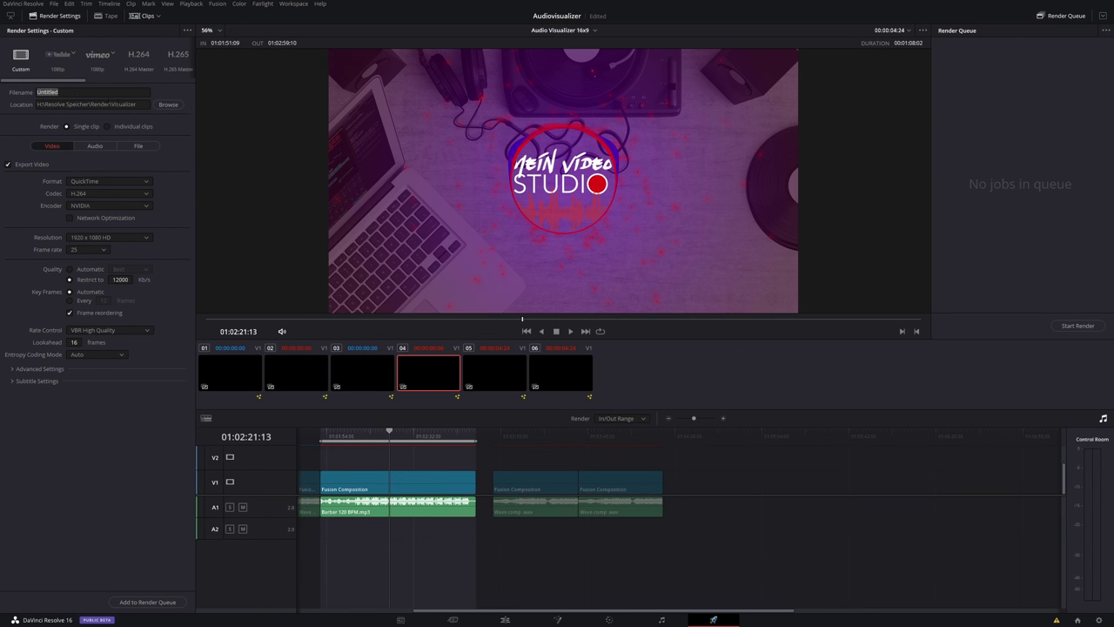
{"action": "left_click", "coordinate": [164, 105]}
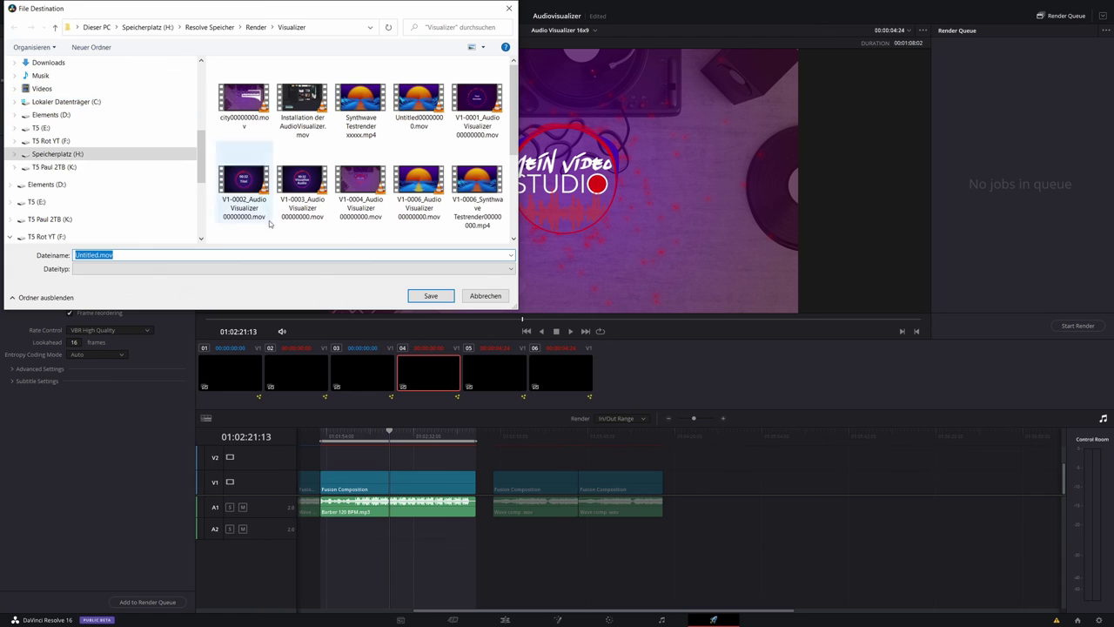
{"action": "left_click", "coordinate": [486, 296]}
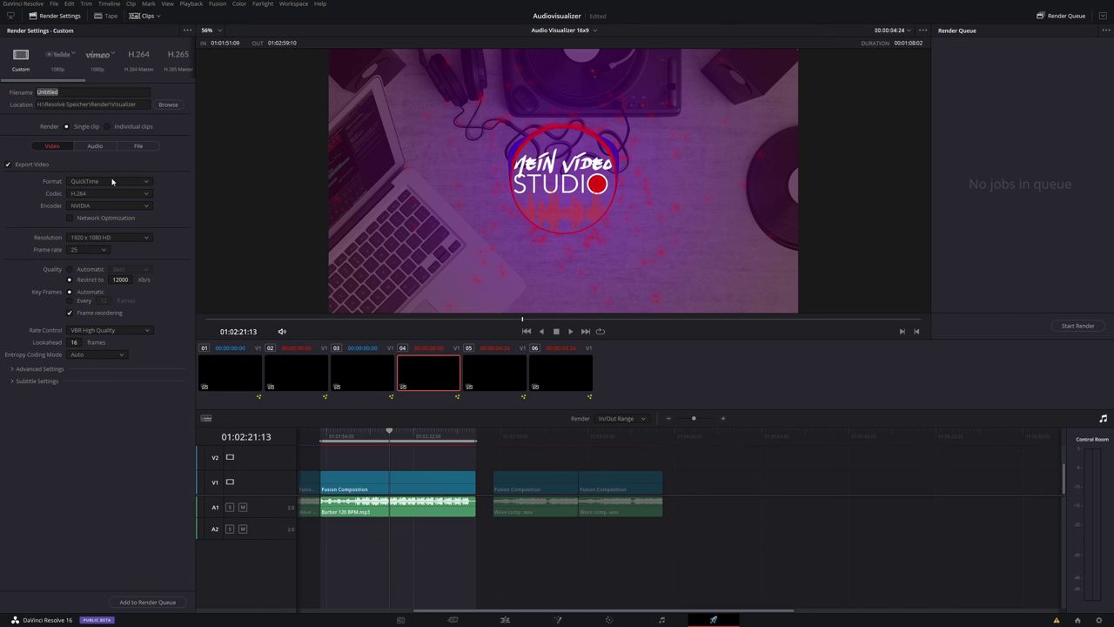
Step: Set the export format to MP4 and add the job to the render queue
{"action": "left_click", "coordinate": [101, 180]}
{"action": "left_click", "coordinate": [96, 252]}
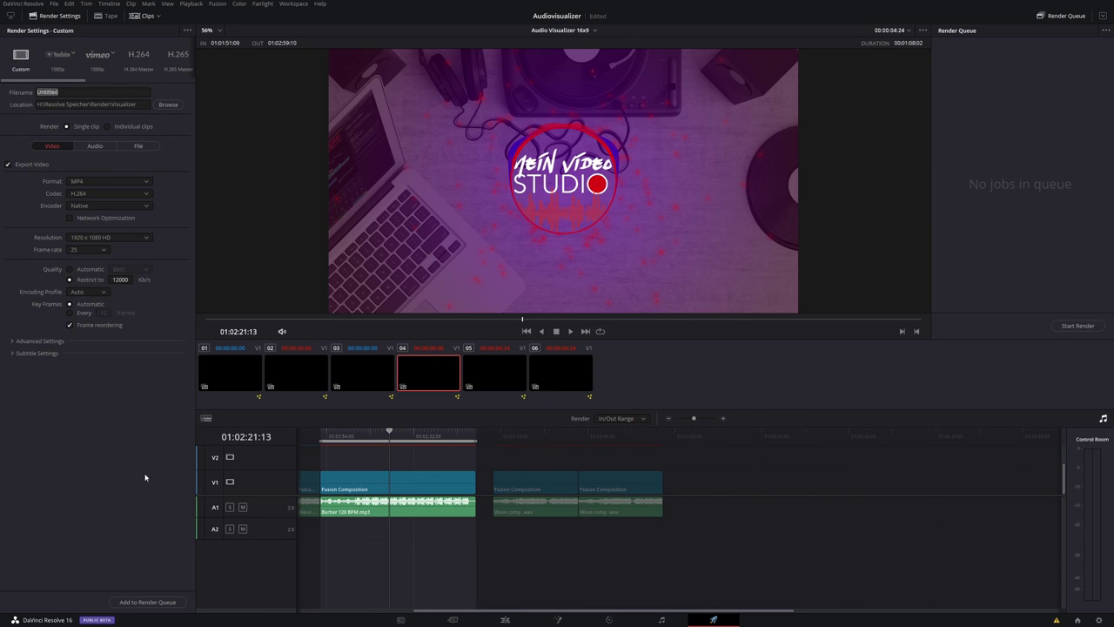
{"action": "left_click", "coordinate": [139, 605]}
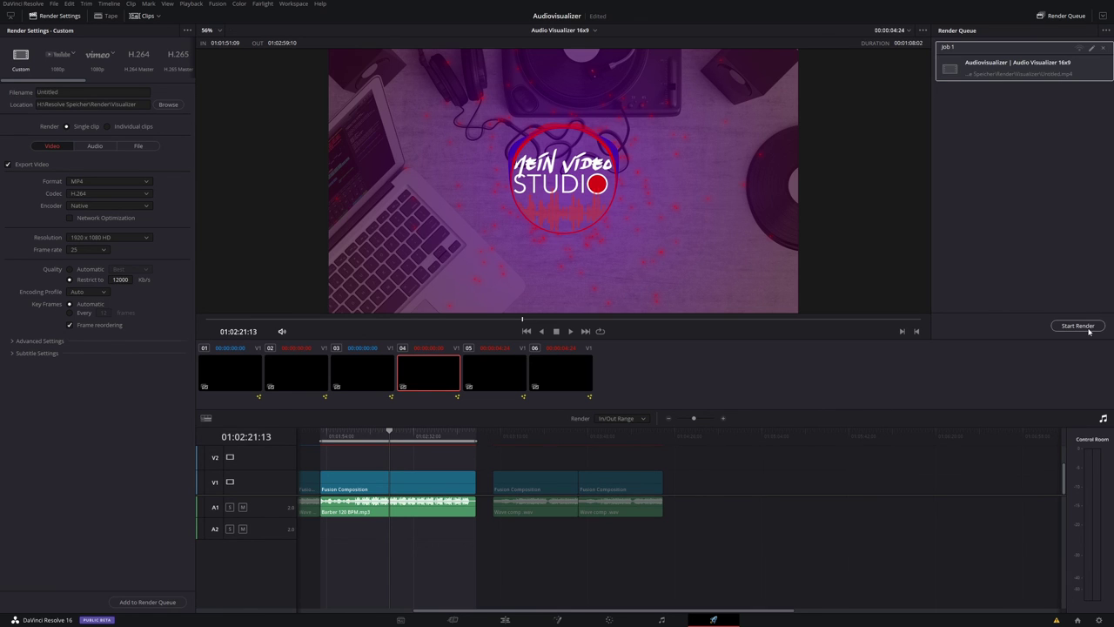